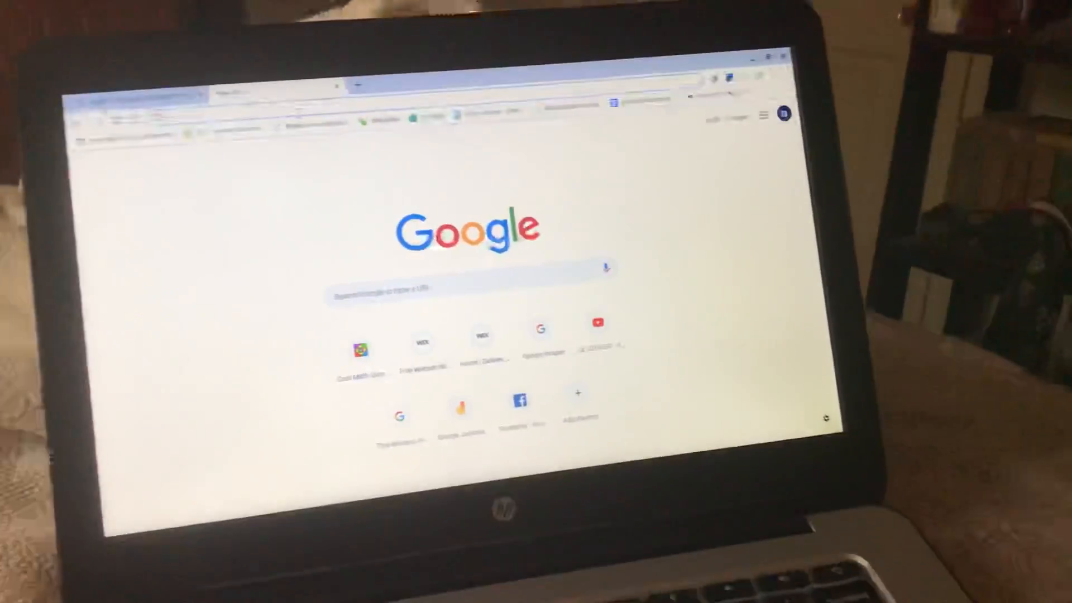
{"action": "type", "text": "poki"}
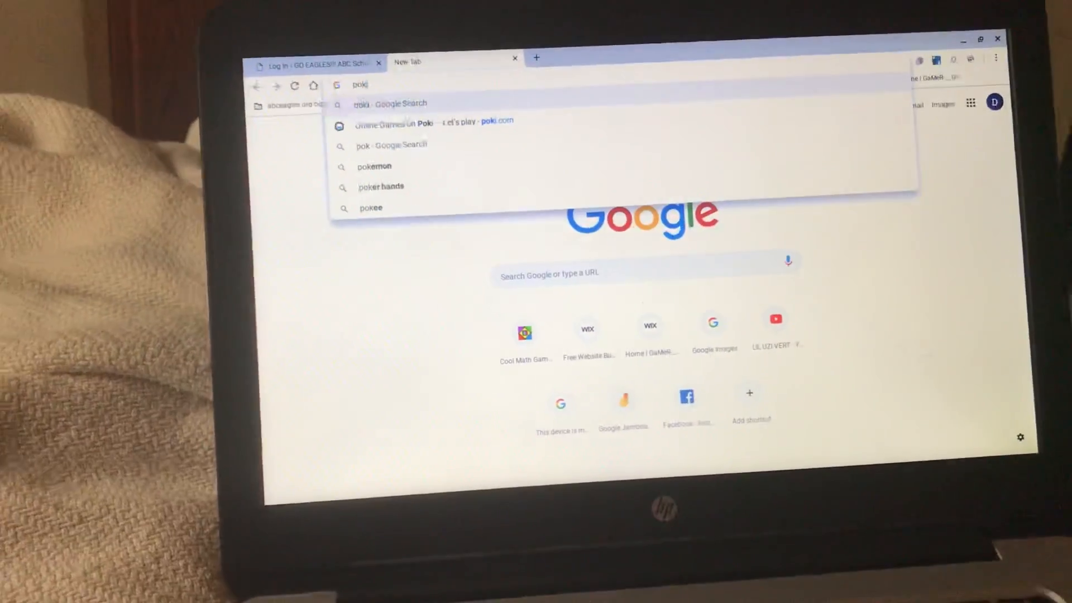
Step: Search Google for poki and copy the link address of the Online Games on Poki result
{"action": "key", "text": "BackSpace"}
{"action": "type", "text": "u"}
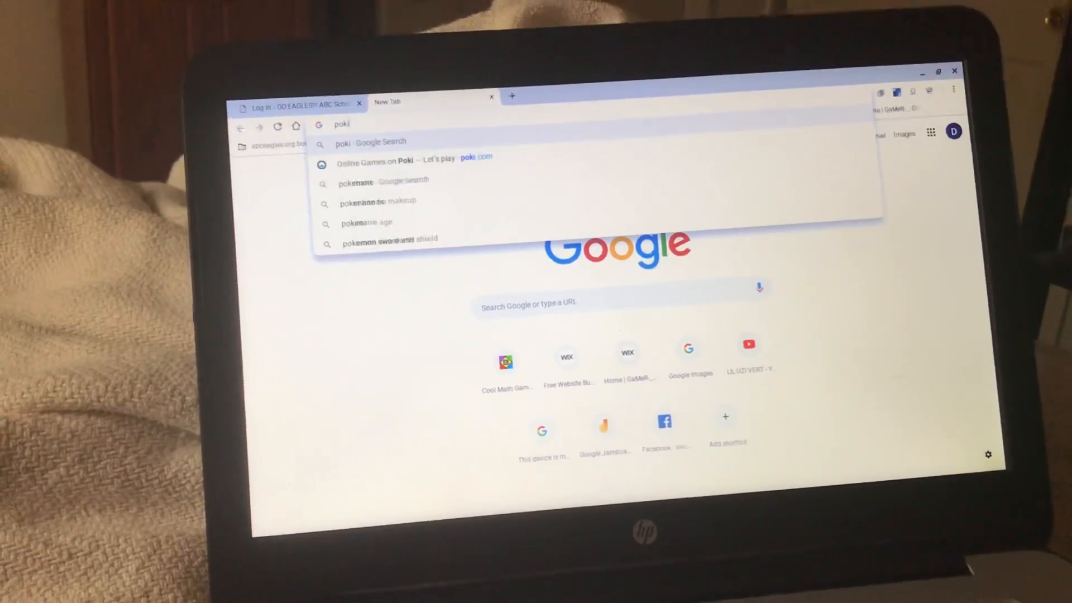
{"action": "key", "text": "Return"}
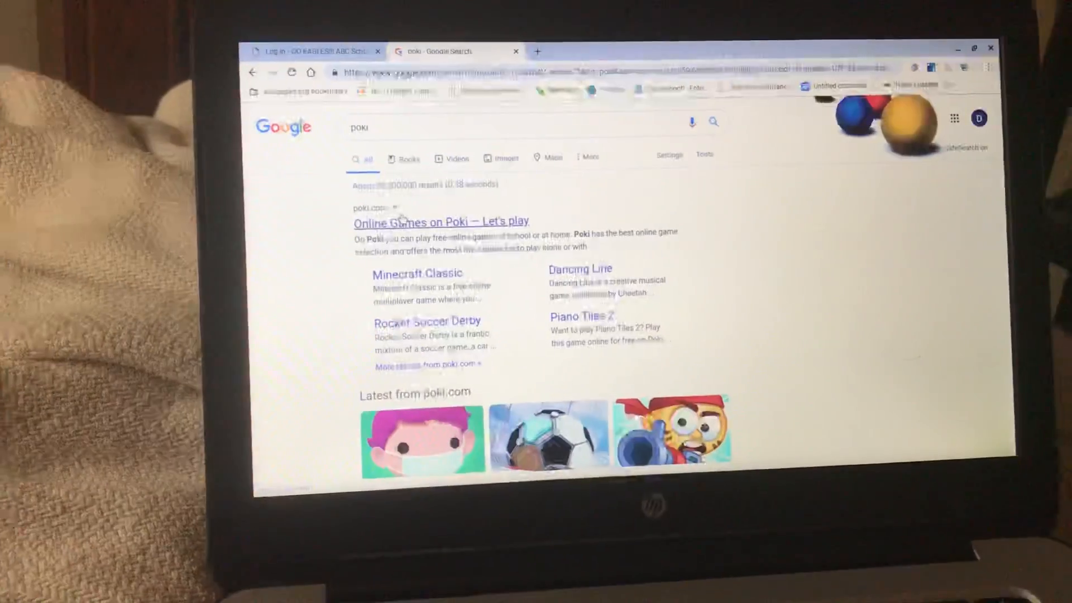
{"action": "right_click", "coordinate": [403, 220]}
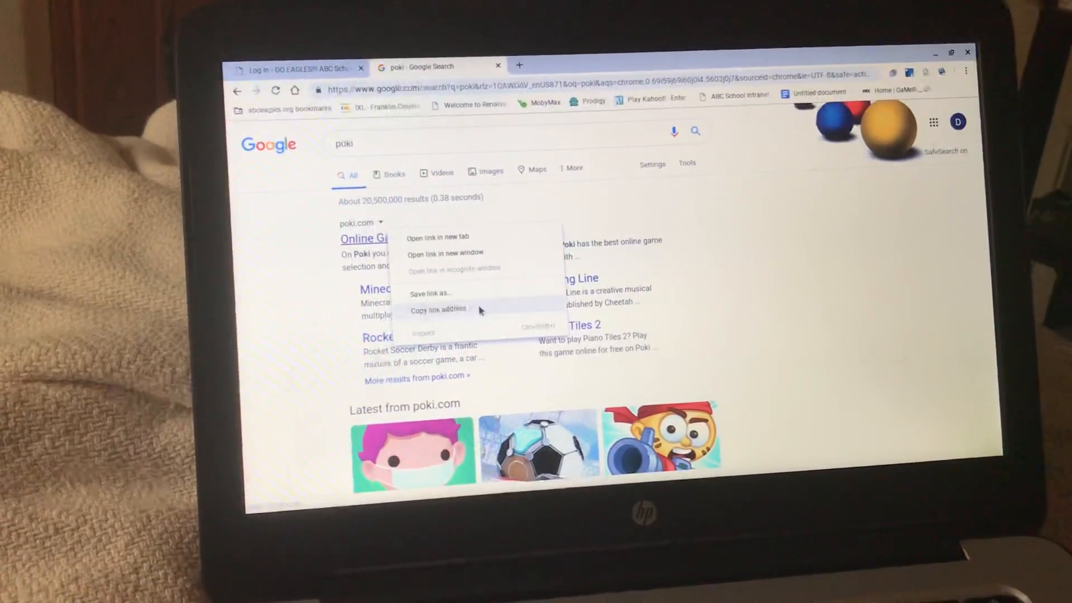
{"action": "left_click", "coordinate": [481, 309]}
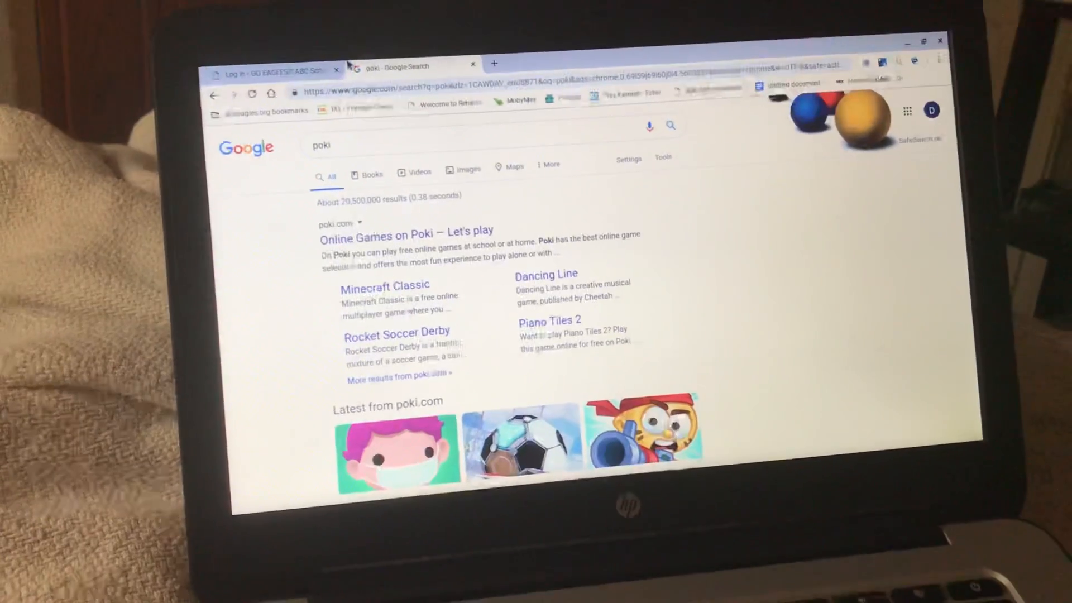
Step: Start a fresh tab, drop the search tab, and reach translate.google.com via a Google search
{"action": "left_click", "coordinate": [483, 73]}
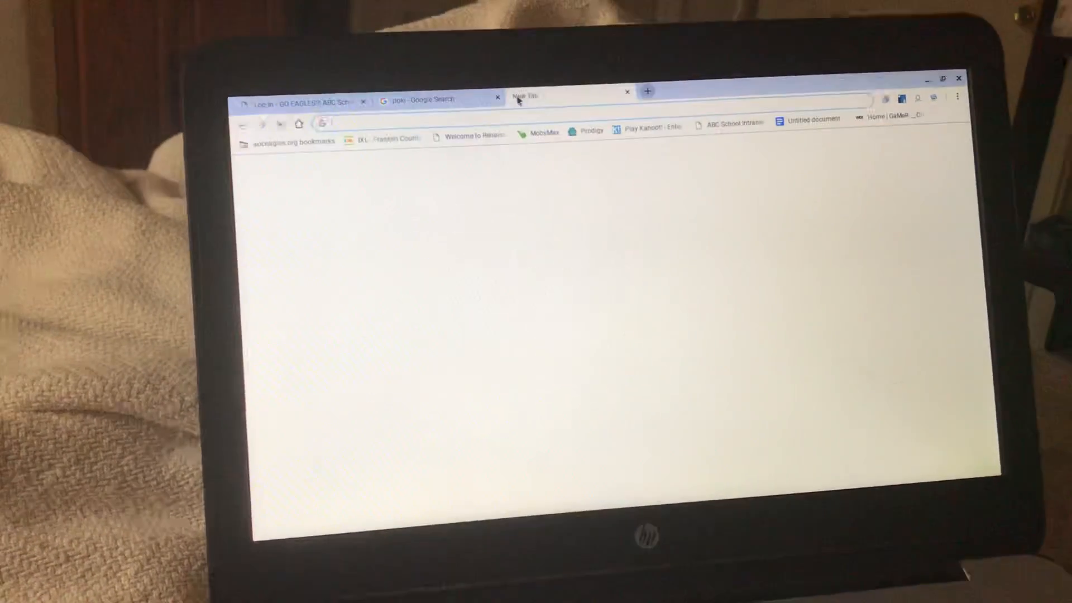
{"action": "left_click", "coordinate": [486, 102]}
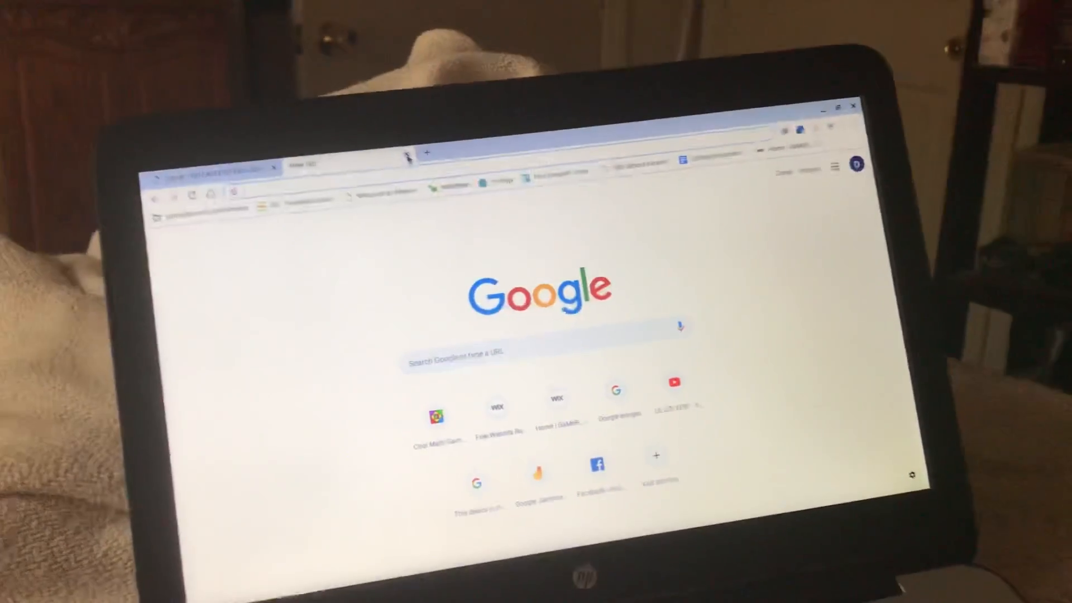
{"action": "left_click", "coordinate": [377, 130]}
{"action": "type", "text": "go"}
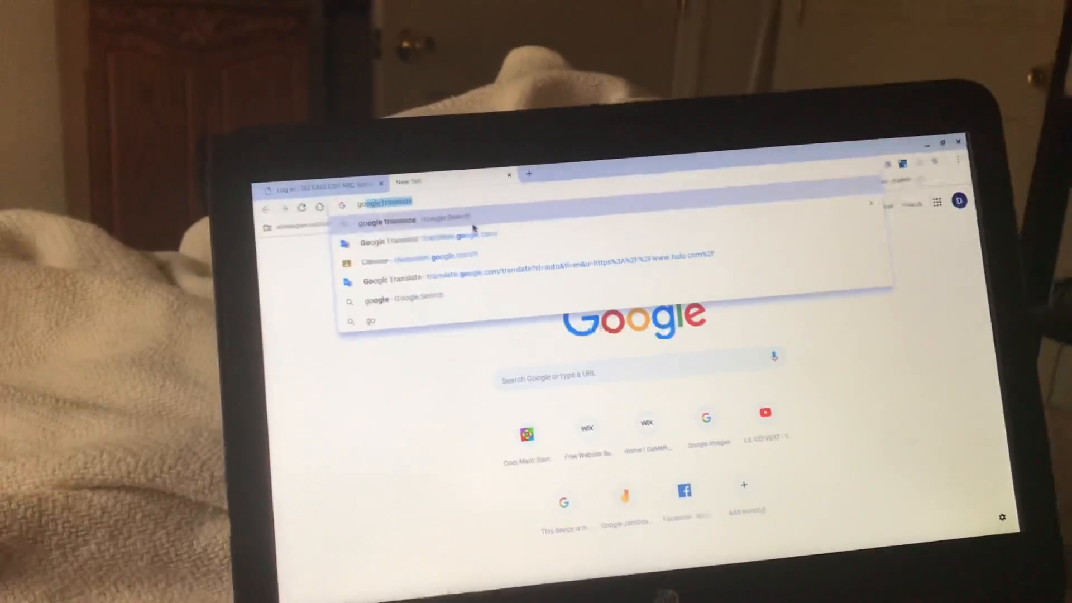
{"action": "left_click", "coordinate": [436, 245]}
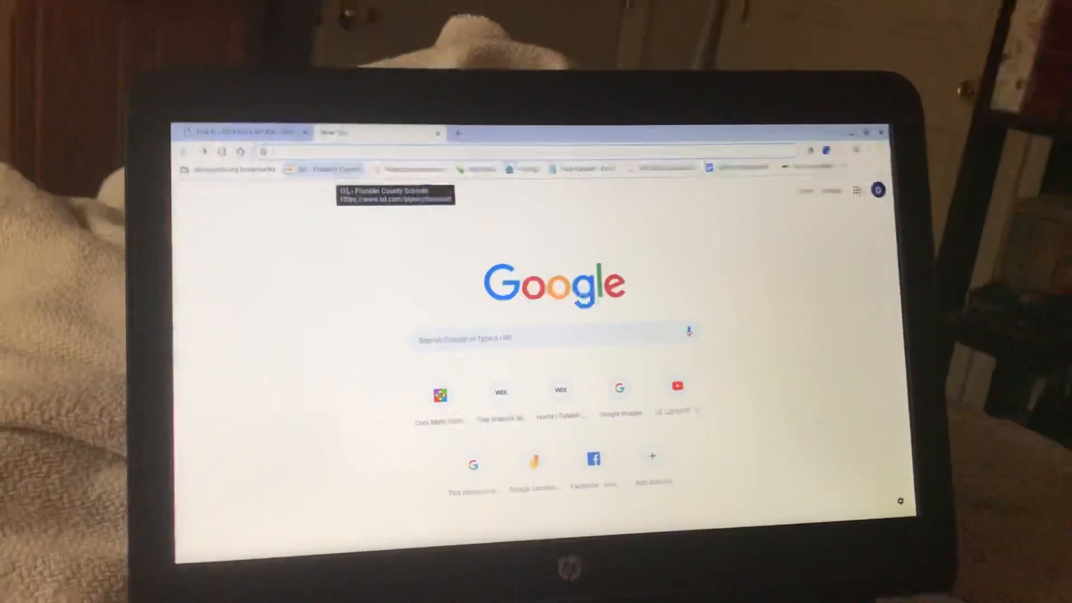
{"action": "type", "text": "go"}
{"action": "key", "text": "Return"}
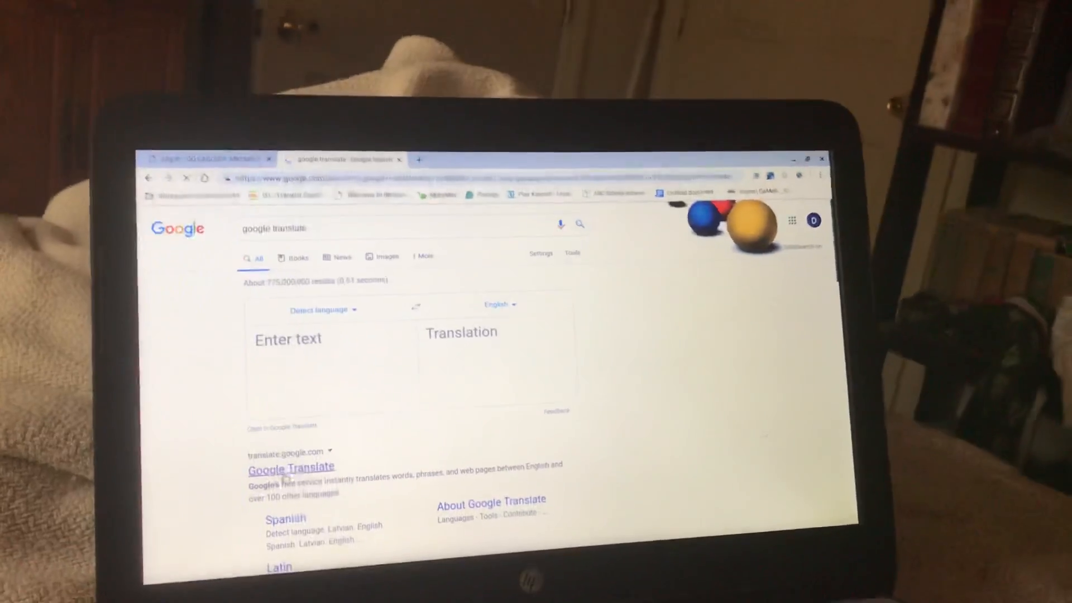
{"action": "left_click", "coordinate": [302, 448]}
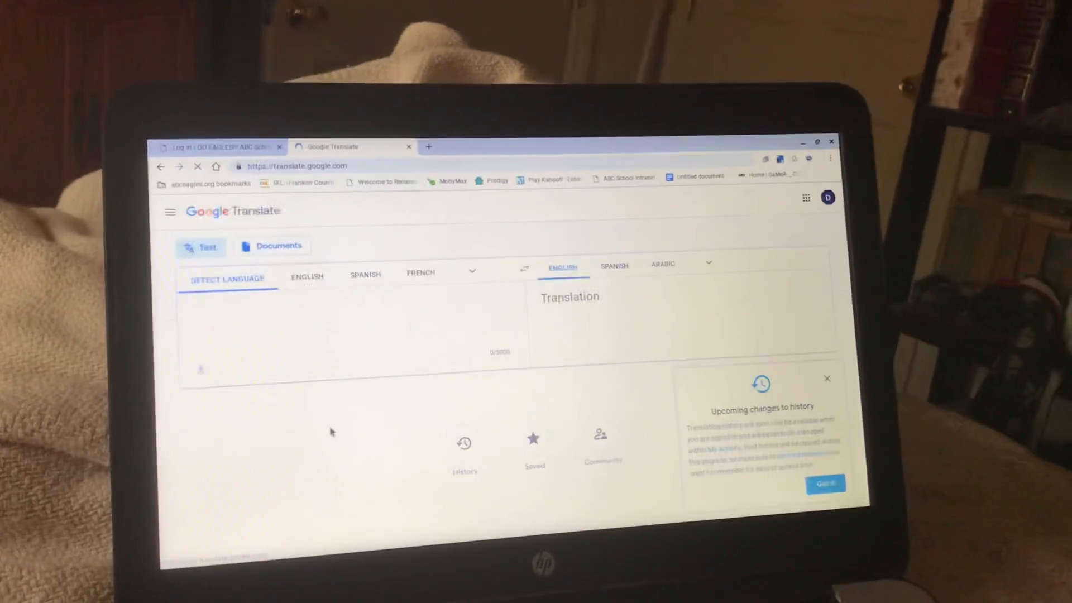
Step: Paste the copied poki.com address into the Translate source box
{"action": "right_click", "coordinate": [305, 313]}
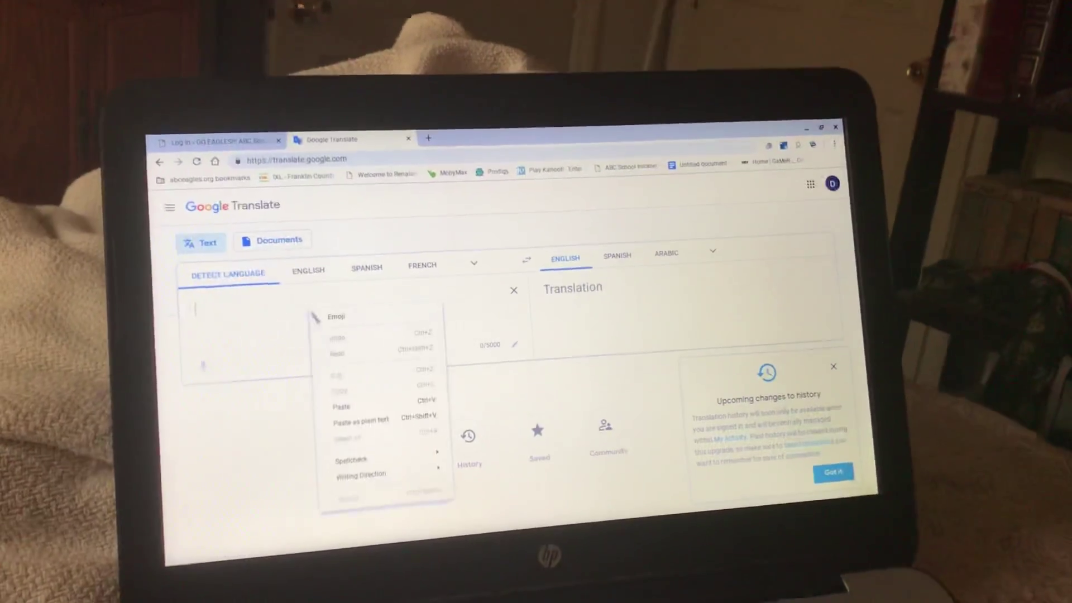
{"action": "left_click", "coordinate": [345, 406]}
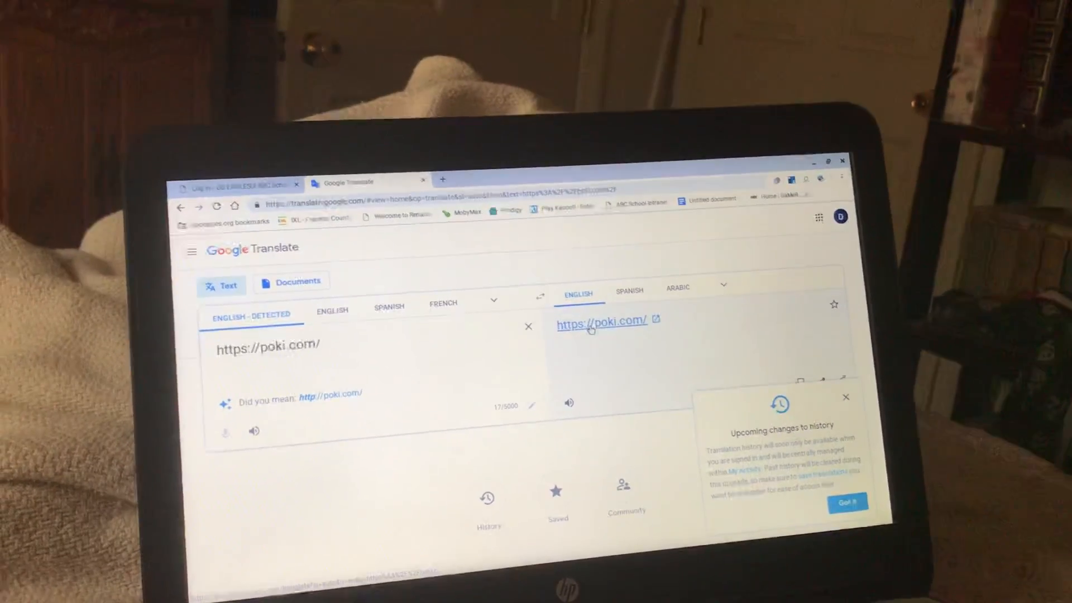
Step: Follow the translated poki.com link to the original page and land on the Poki games homepage
{"action": "left_click", "coordinate": [591, 328]}
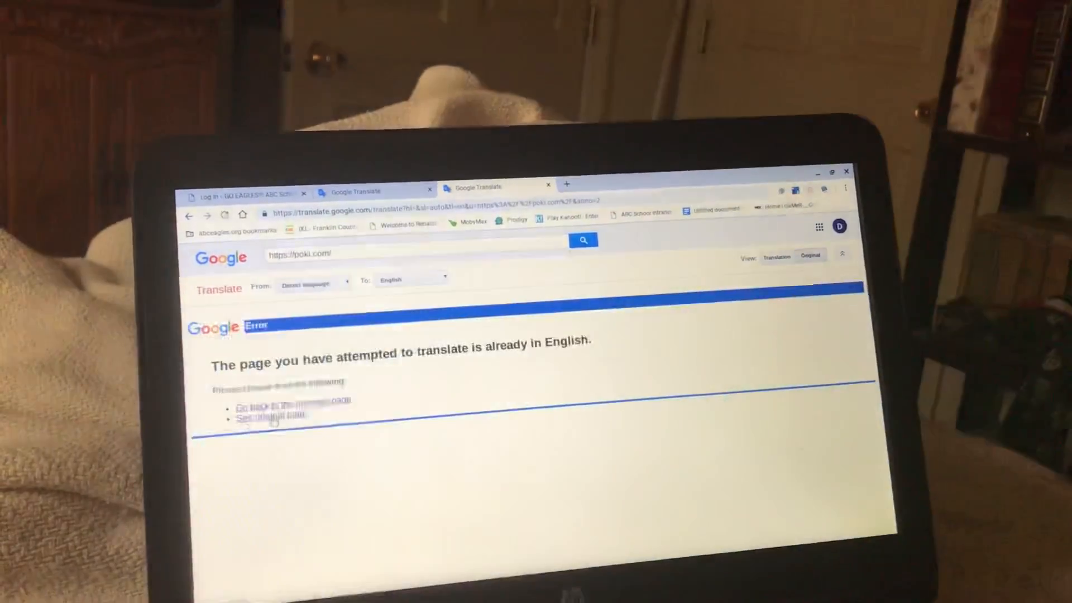
{"action": "left_click", "coordinate": [252, 356]}
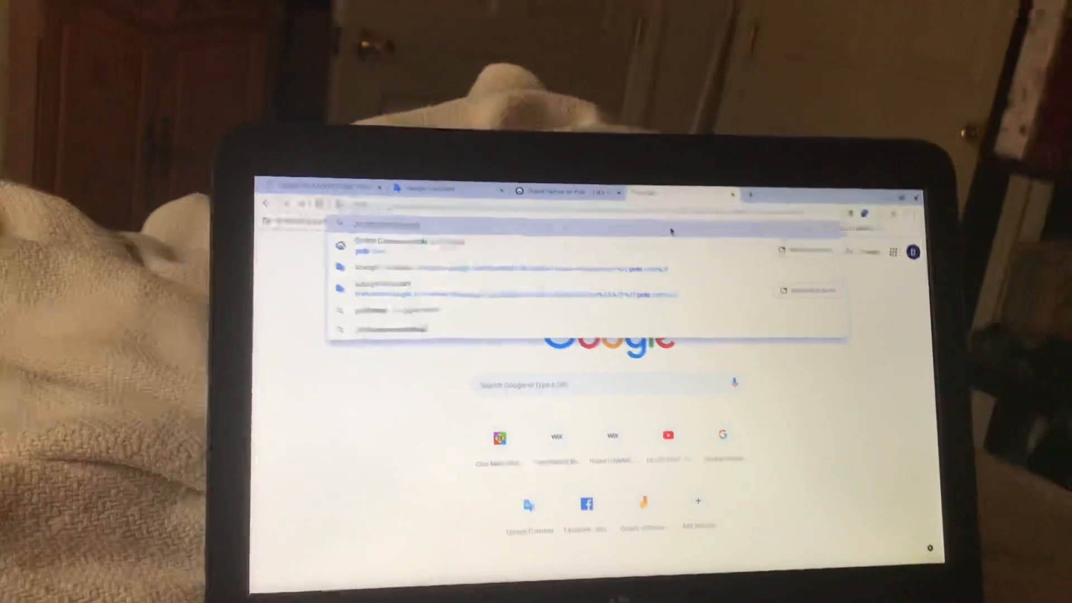
{"action": "key", "text": "Return"}
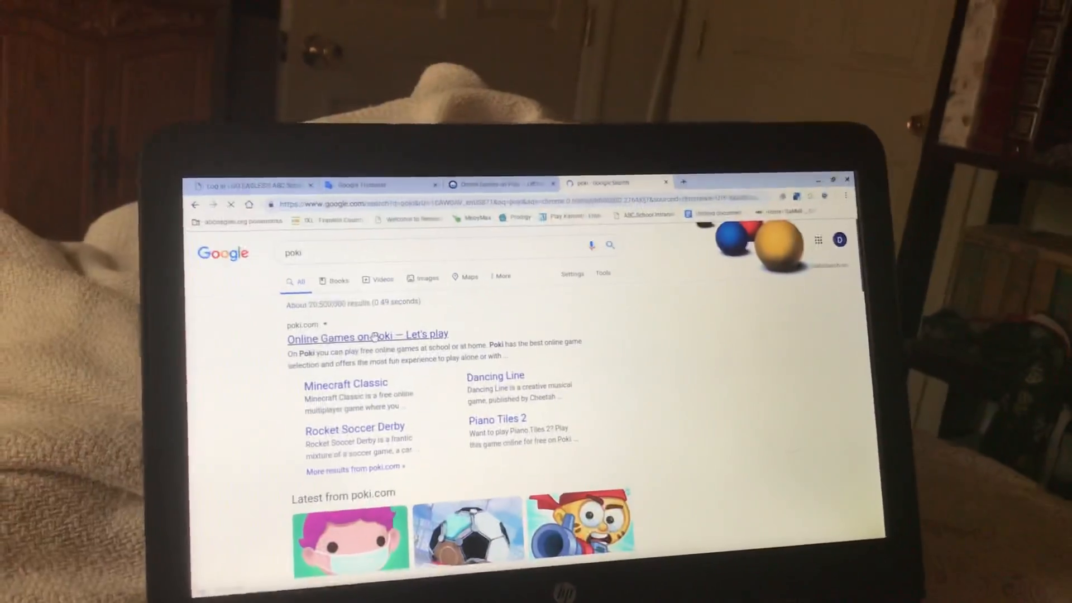
{"action": "left_click", "coordinate": [376, 336]}
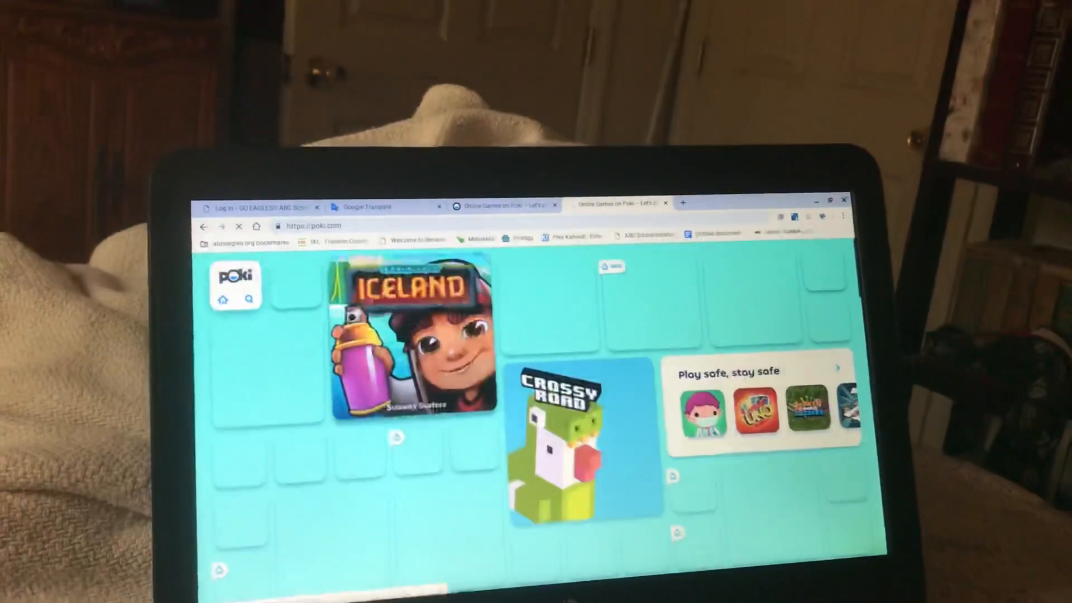
{"action": "left_click", "coordinate": [686, 196]}
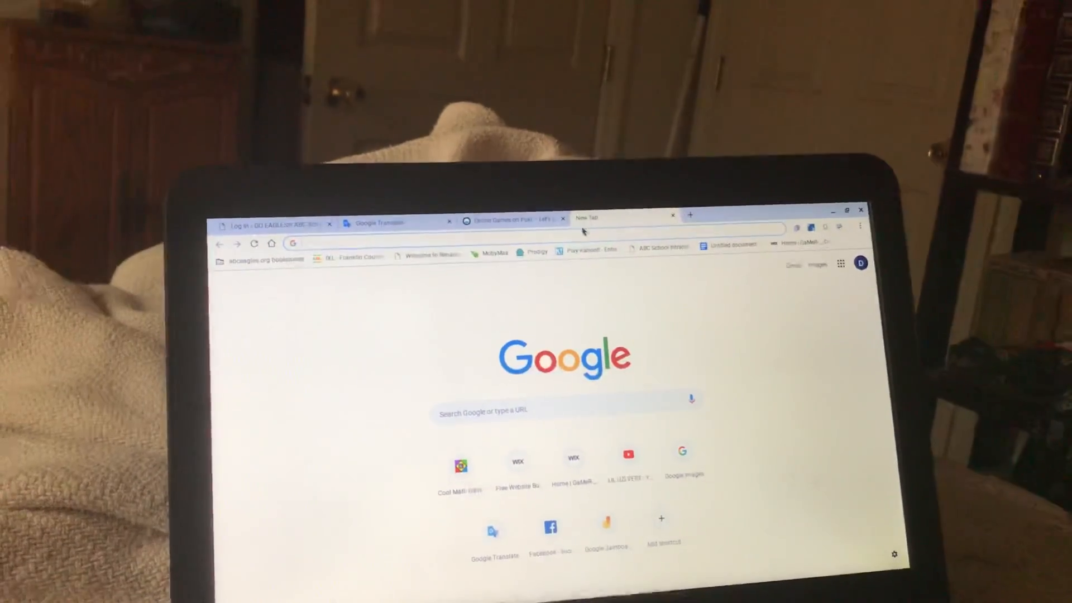
Step: Close the Poki tab, search Google for hulu, hit the blocked Hulu page and return to the results
{"action": "left_click", "coordinate": [565, 237]}
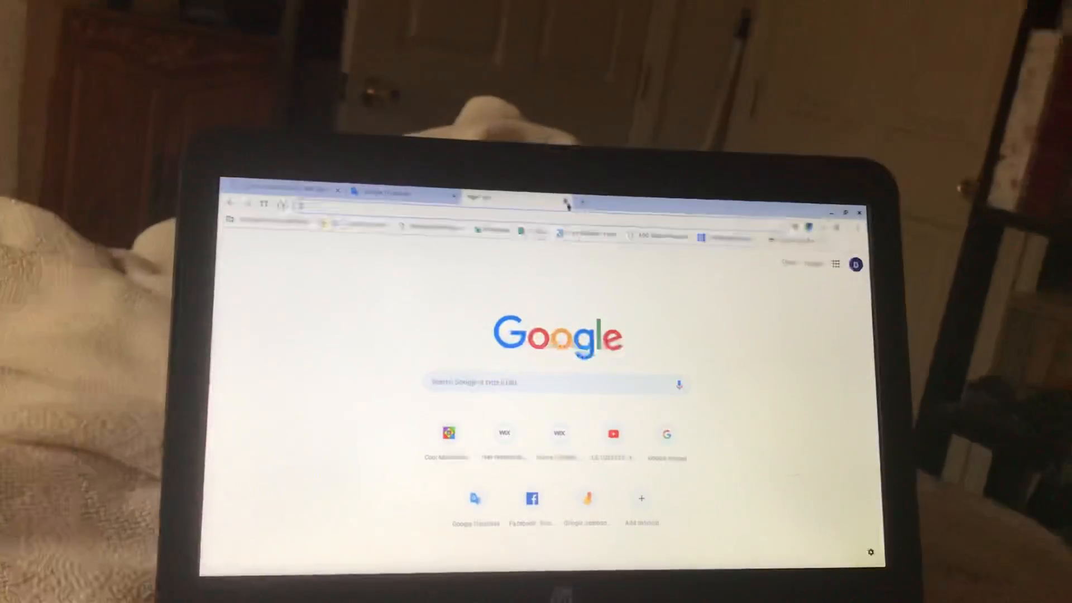
{"action": "type", "text": "hulu"}
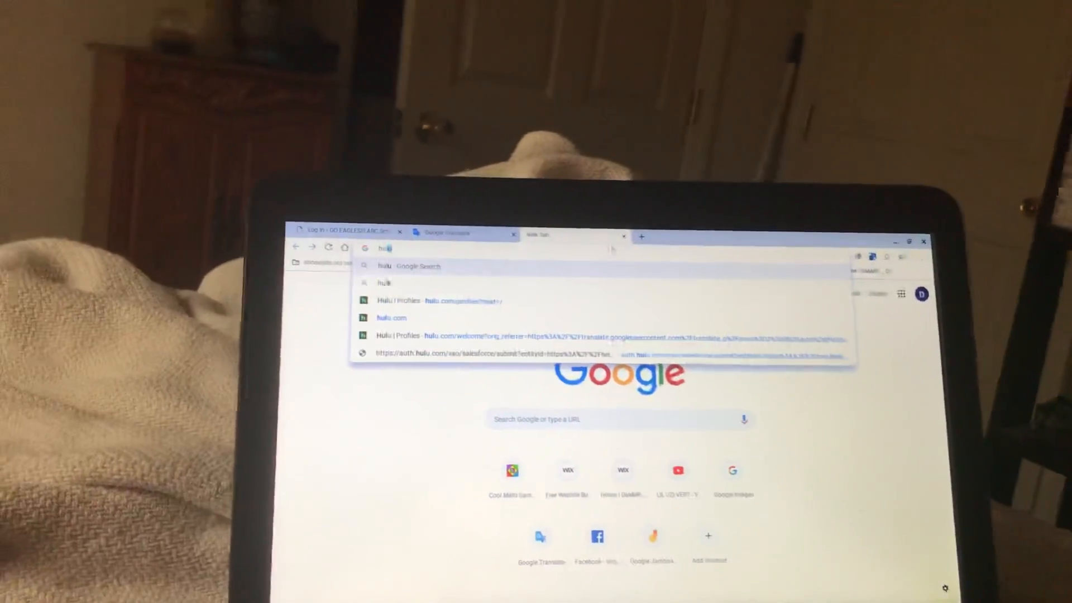
{"action": "key", "text": "Return"}
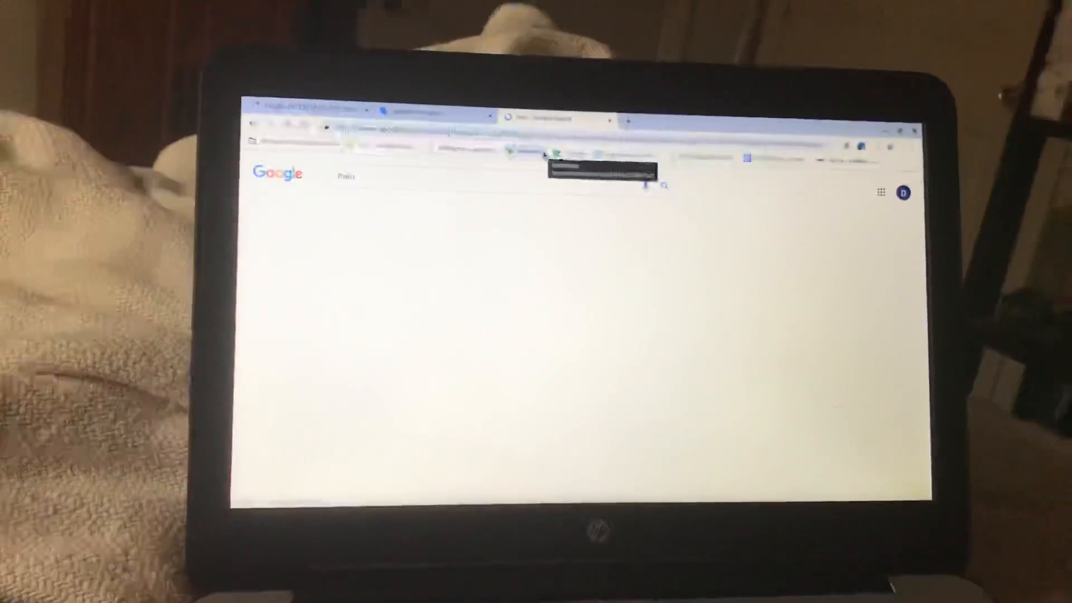
{"action": "left_click", "coordinate": [377, 268]}
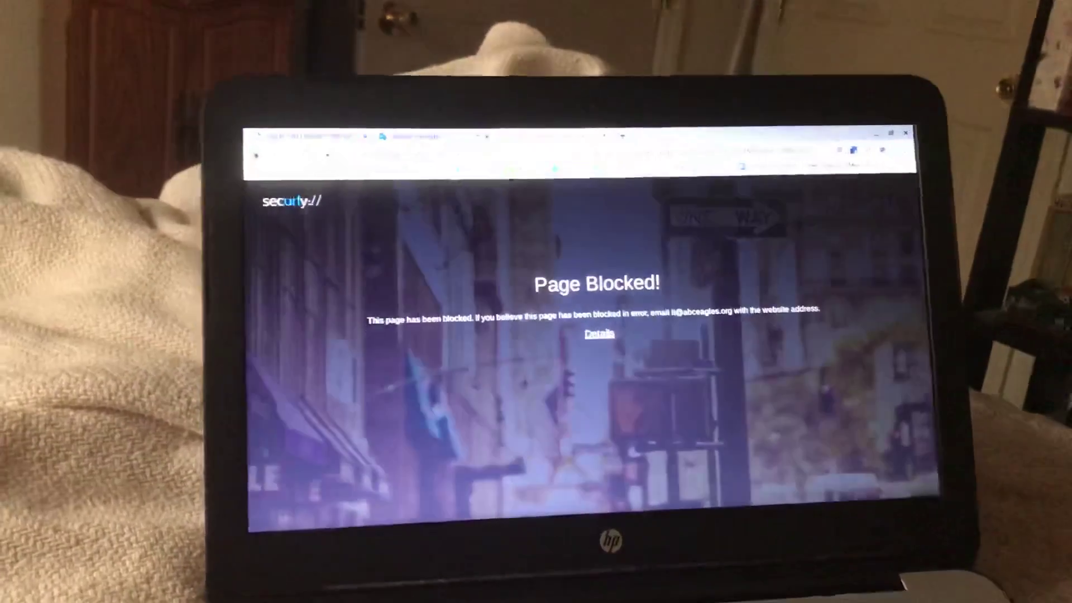
{"action": "left_click", "coordinate": [257, 154]}
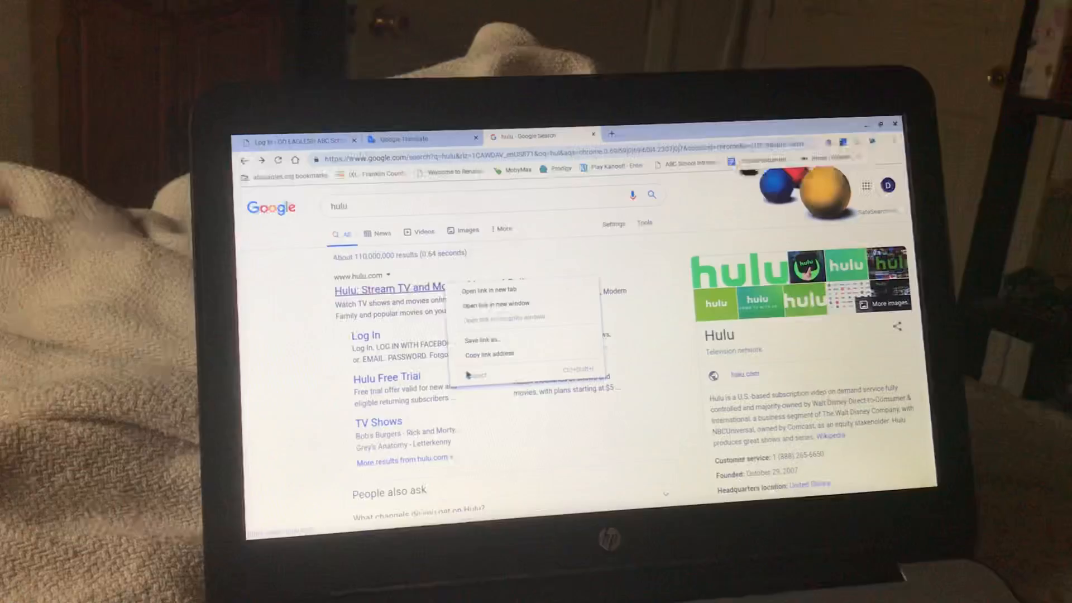
Step: Copy the Hulu link, swap it into Translate's source box and open the original Hulu page through the translated link
{"action": "left_click", "coordinate": [489, 354]}
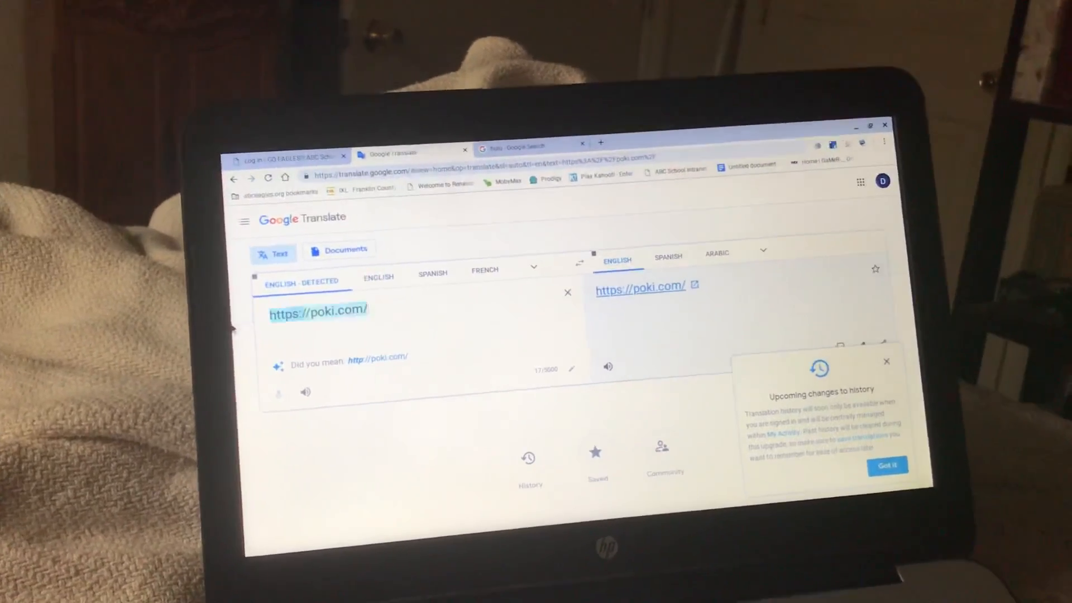
{"action": "key", "text": "BackSpace"}
{"action": "type", "text": "www.hulu"}
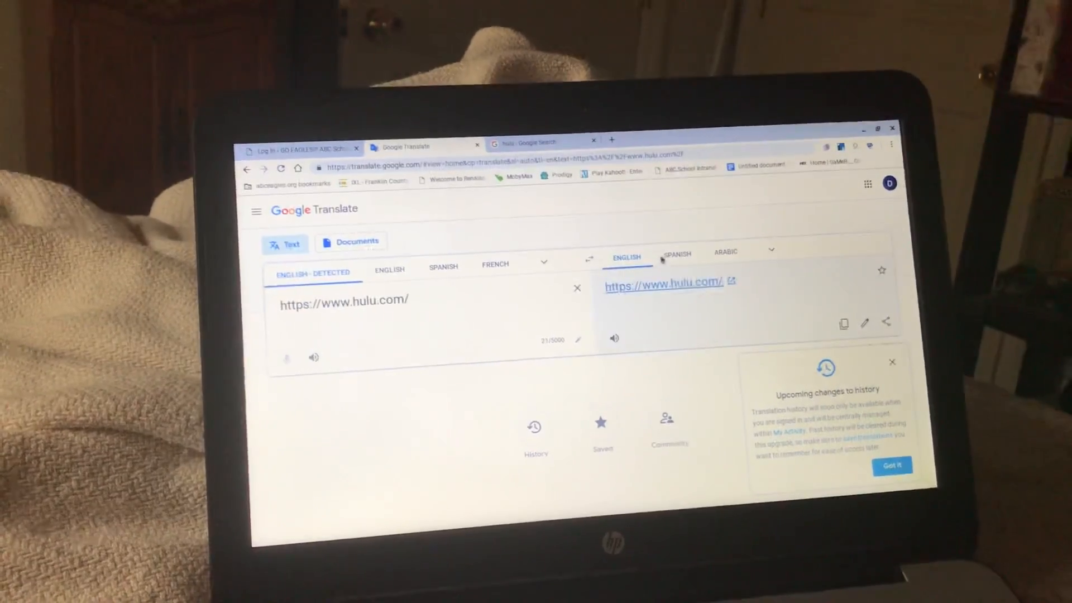
{"action": "left_click", "coordinate": [663, 282]}
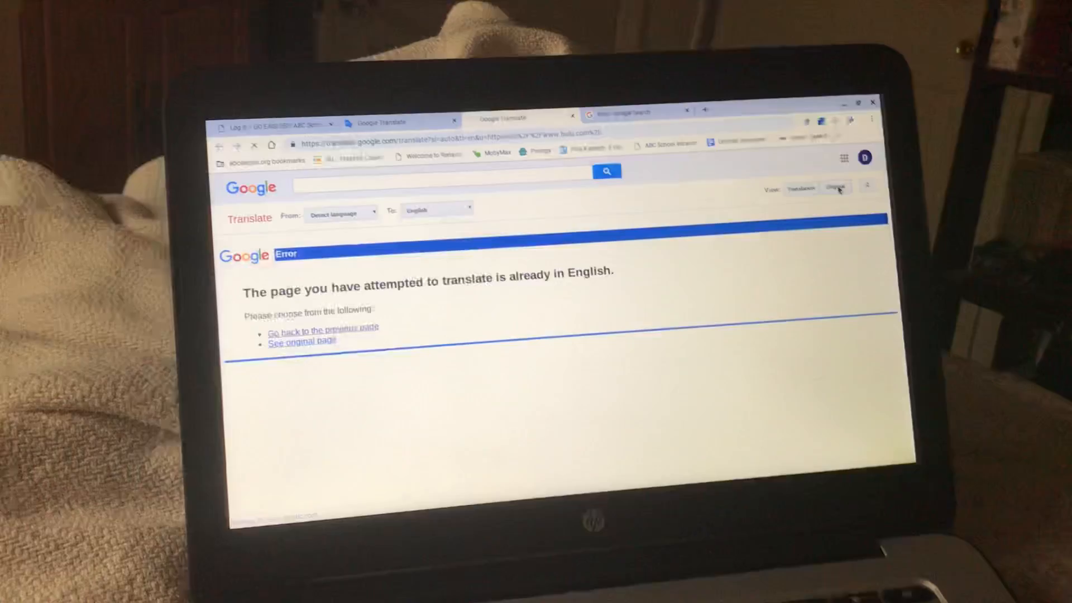
{"action": "left_click", "coordinate": [316, 361]}
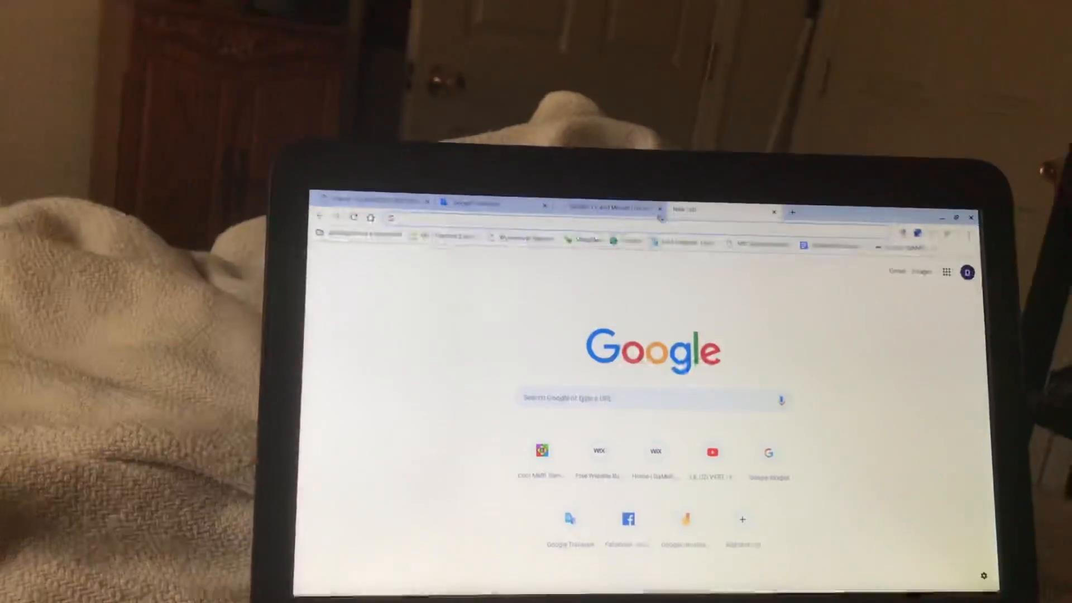
Step: Close the Hulu page, search for facebook and open the blocked Facebook result
{"action": "left_click", "coordinate": [652, 219]}
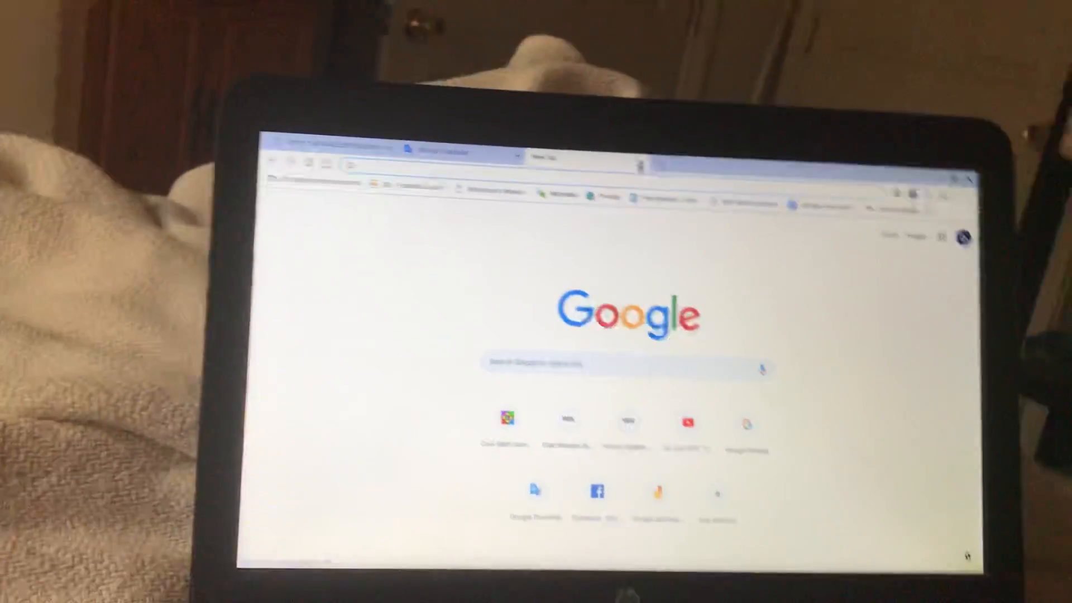
{"action": "type", "text": "fonus.com"}
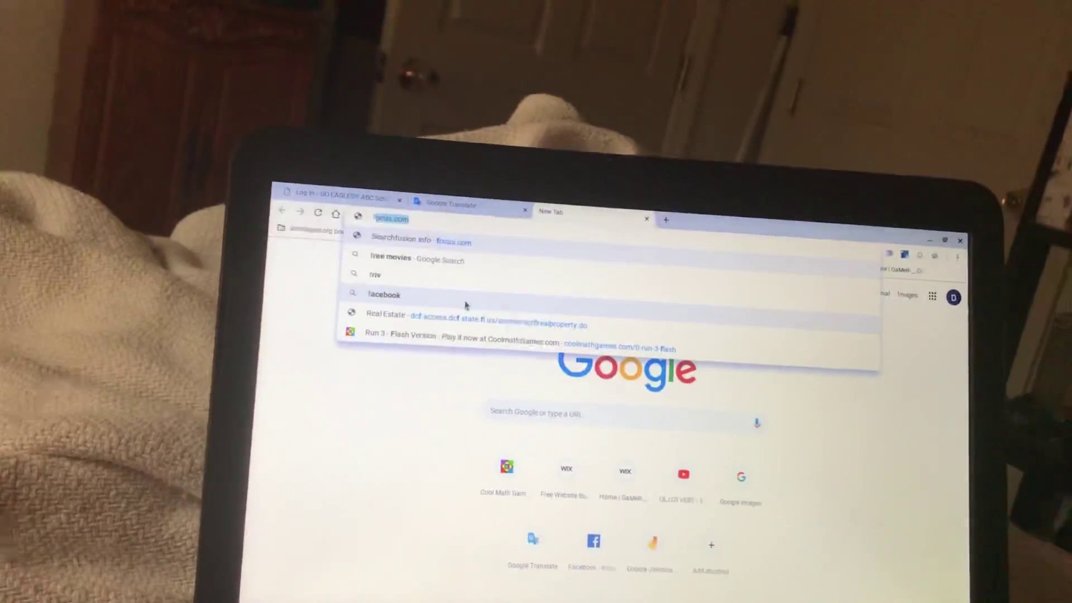
{"action": "left_click", "coordinate": [491, 341]}
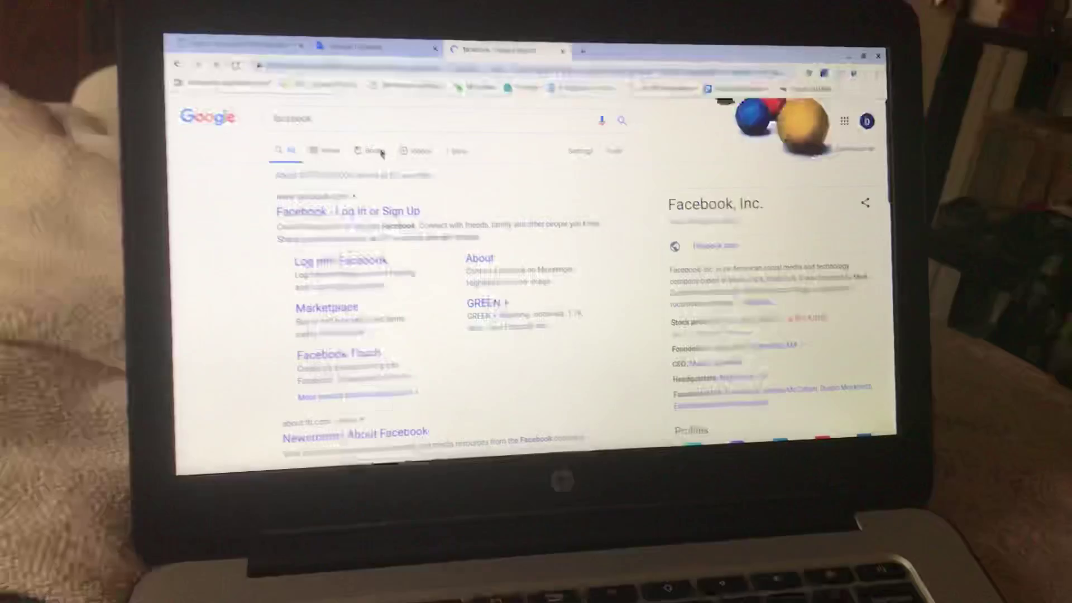
{"action": "left_click", "coordinate": [352, 327]}
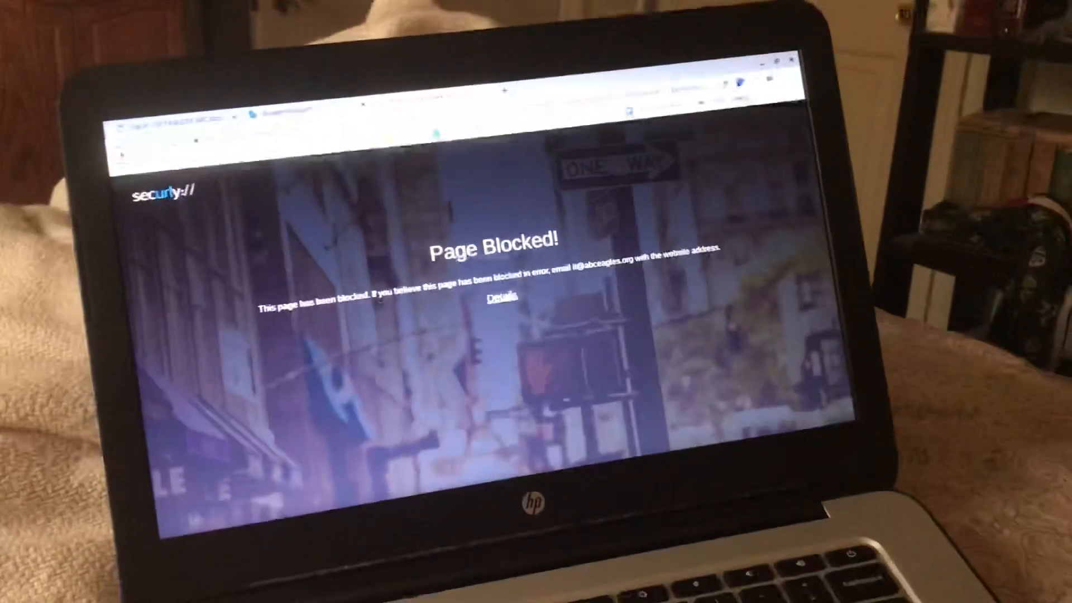
Step: Check the Translate tab, return to the blocked page and go back to the facebook search results
{"action": "left_click", "coordinate": [285, 116]}
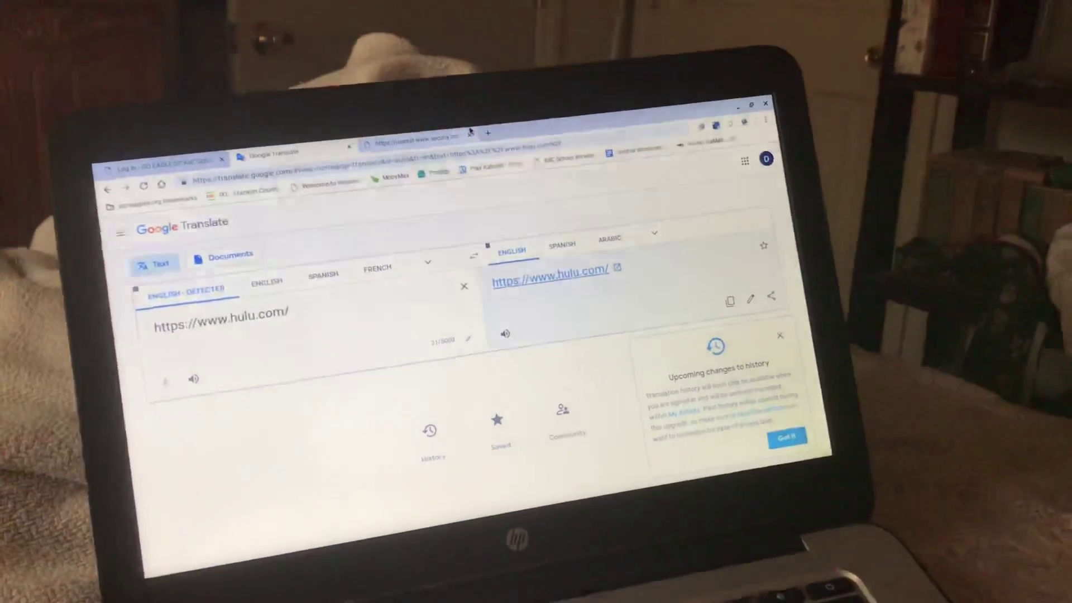
{"action": "left_click", "coordinate": [471, 134]}
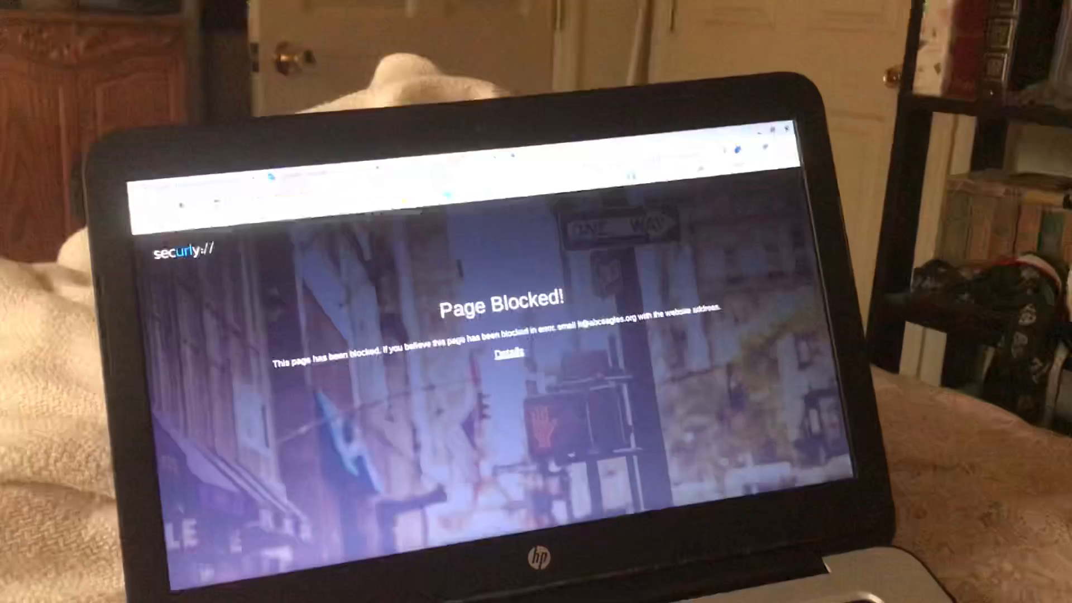
{"action": "key", "text": "alt+Left"}
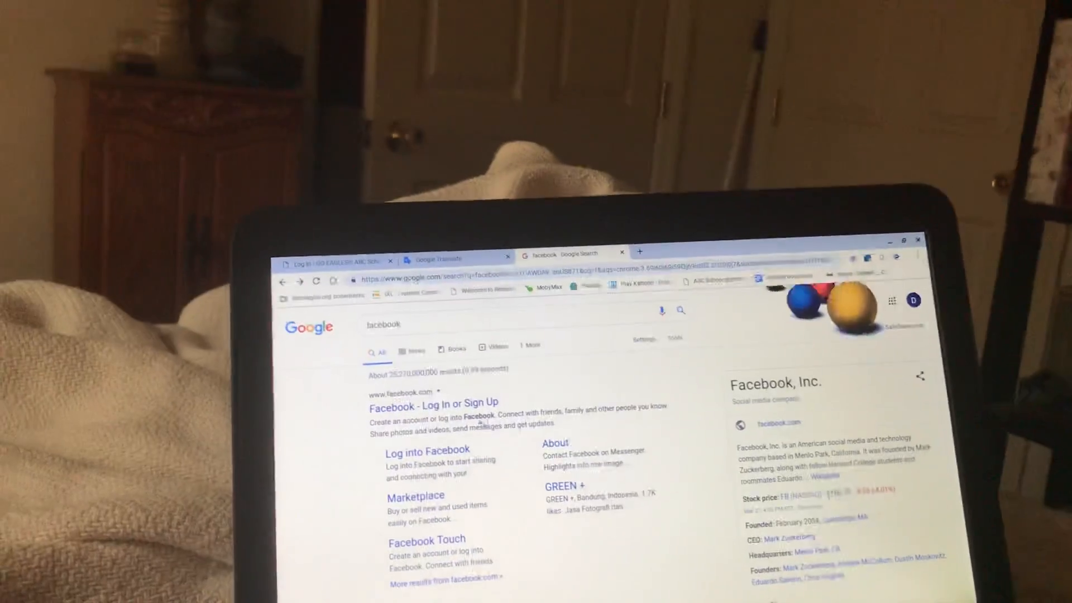
Step: Copy the Facebook result's link and replace the hulu address in Translate's source box with it
{"action": "right_click", "coordinate": [451, 380]}
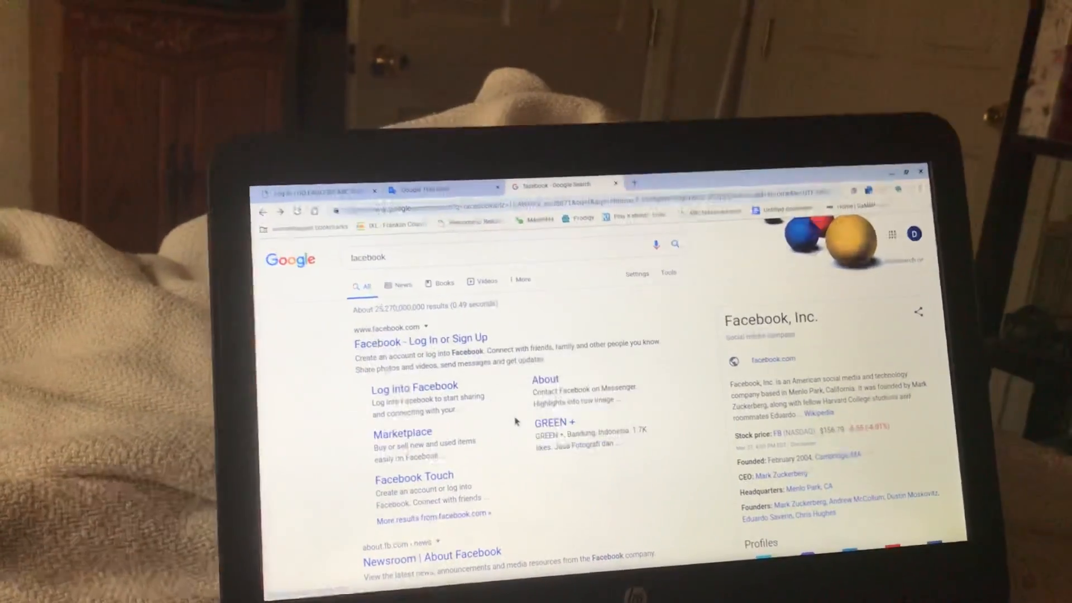
{"action": "key", "text": "ctrl+a"}
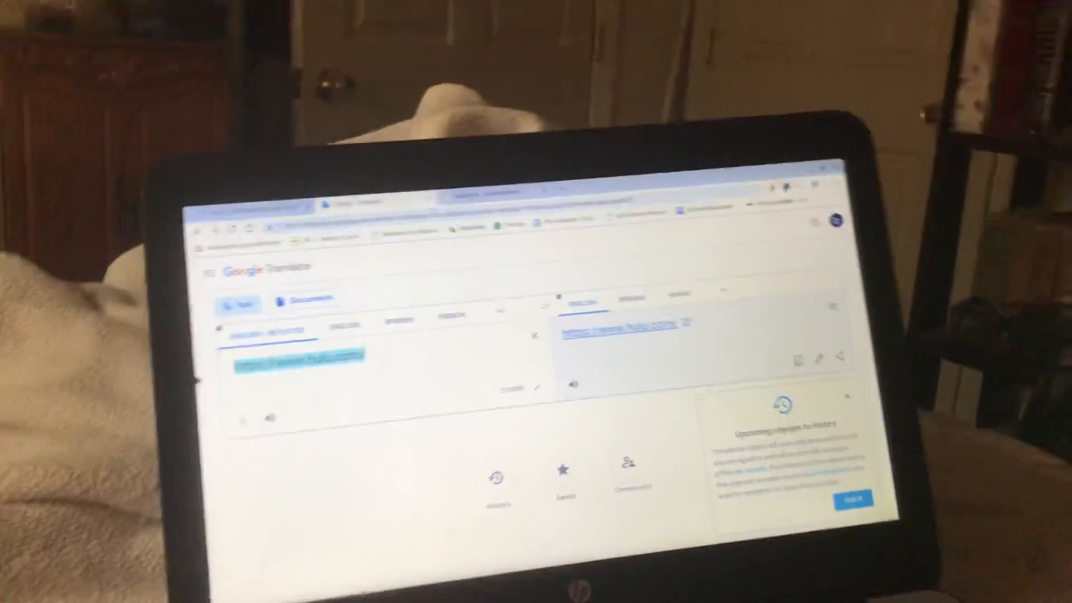
{"action": "key", "text": "BackSpace"}
{"action": "right_click", "coordinate": [197, 382]}
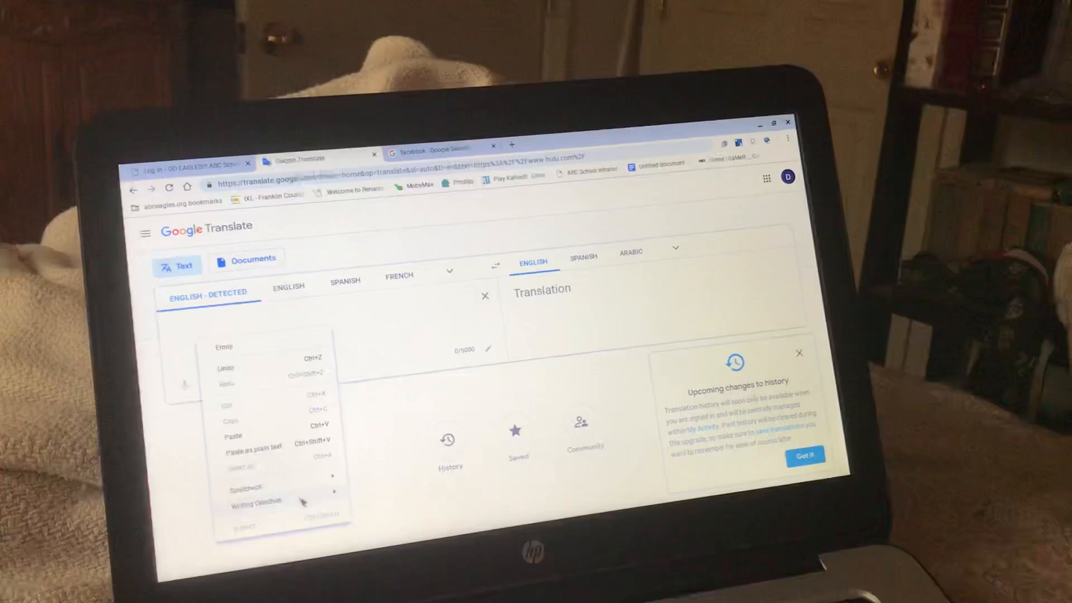
{"action": "left_click", "coordinate": [262, 459]}
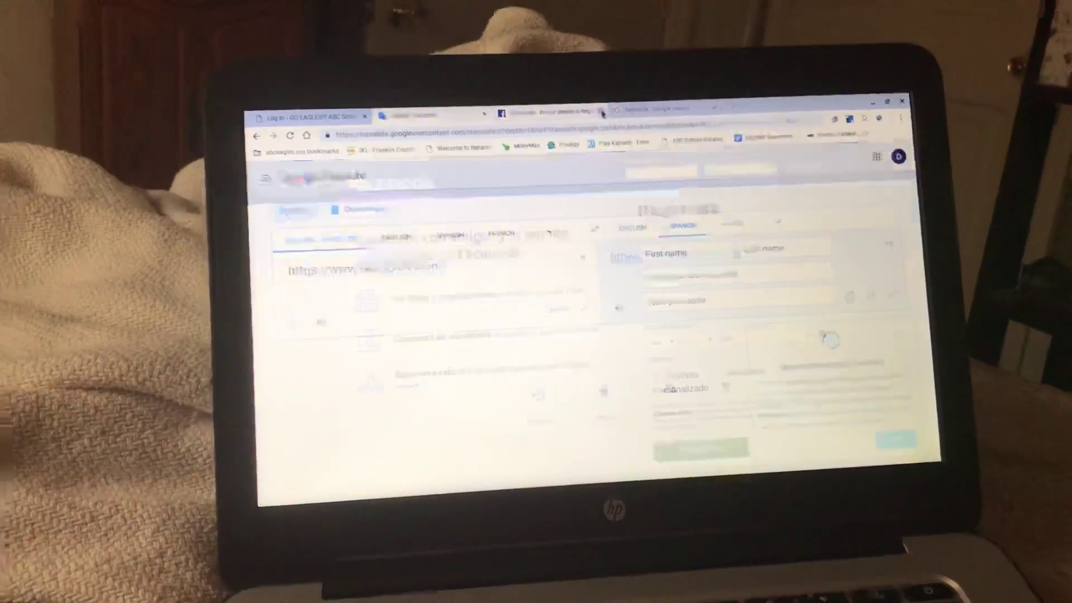
Step: Switch back to the Google Translate tab holding the Facebook address
{"action": "left_click", "coordinate": [603, 111]}
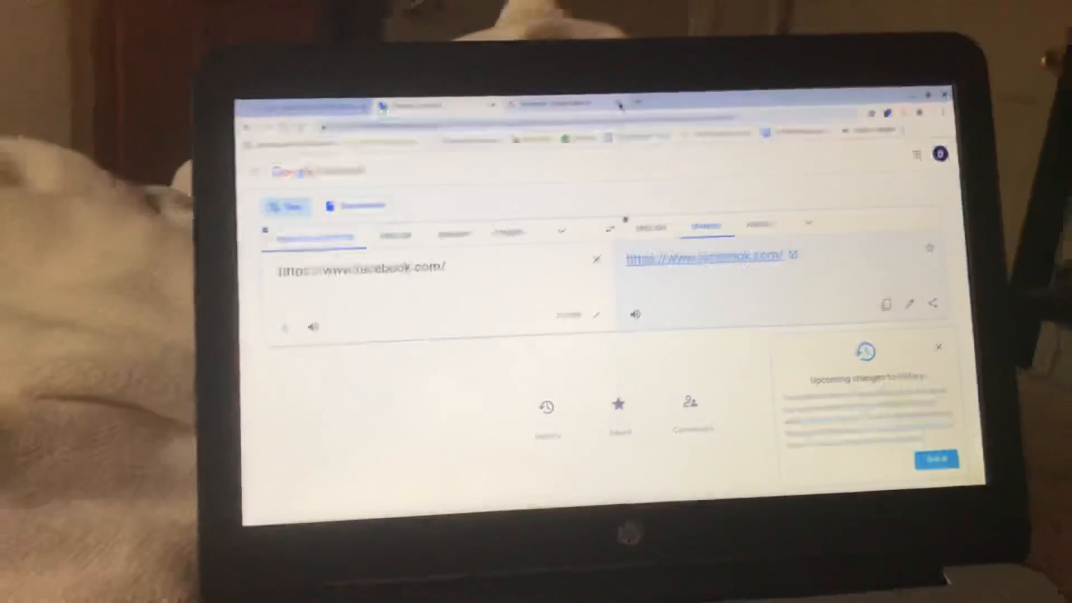